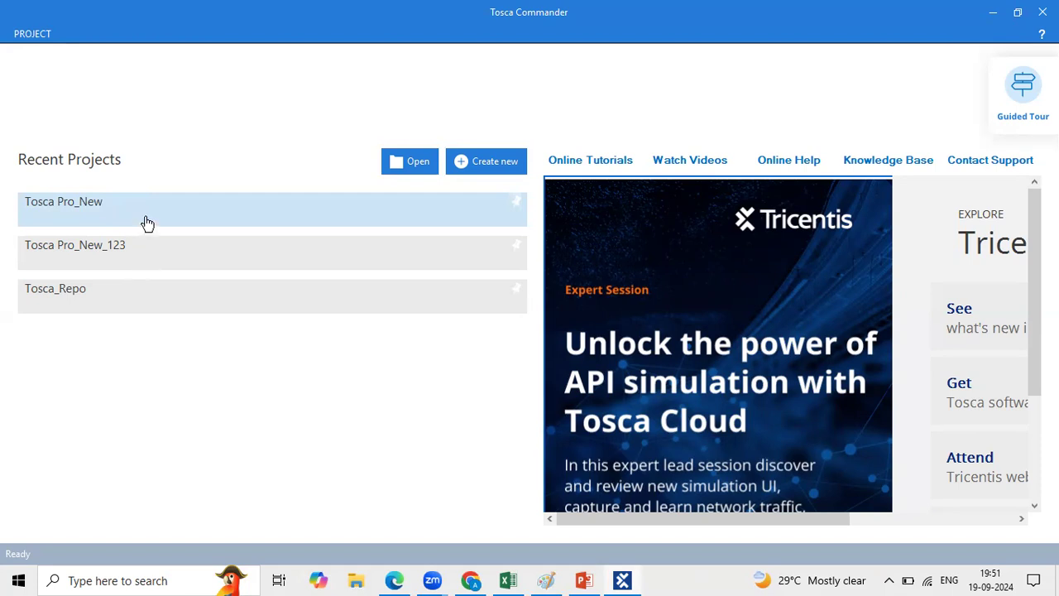
# Open the recent project Tosca Pro_New and log in with the Admin account.
pyautogui.doubleClick(147, 223)
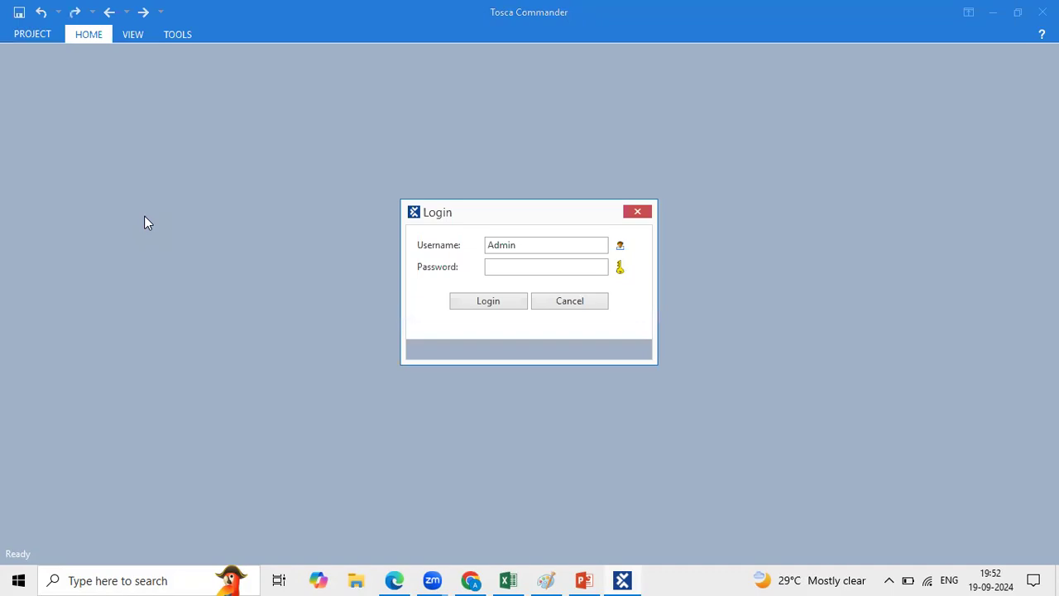
pyautogui.click(490, 294)
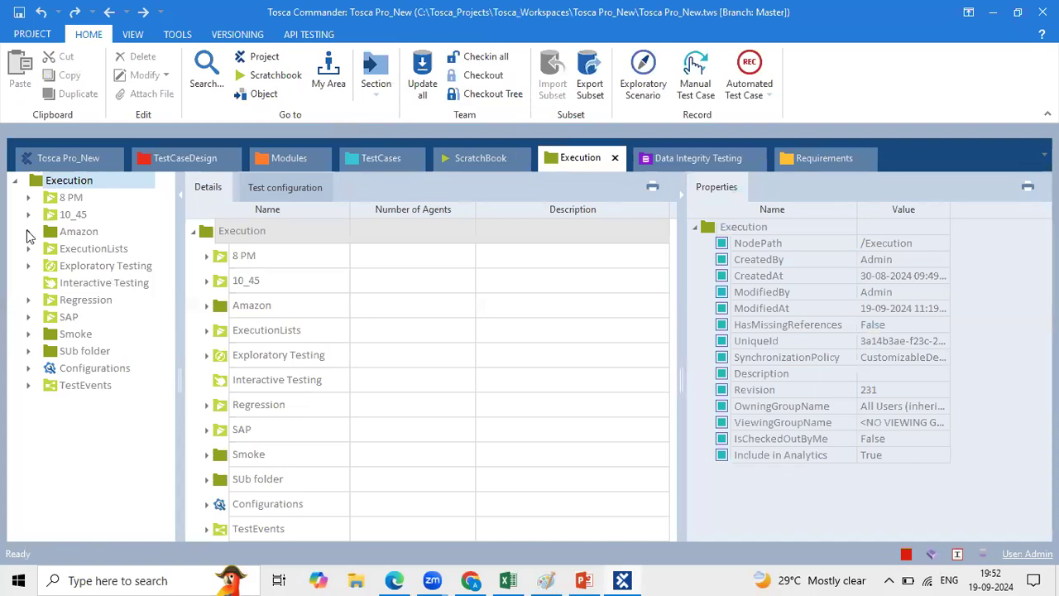
# In the TestCases section, look through the Browser Operations folder and show the Looping statements test case.
pyautogui.click(373, 161)
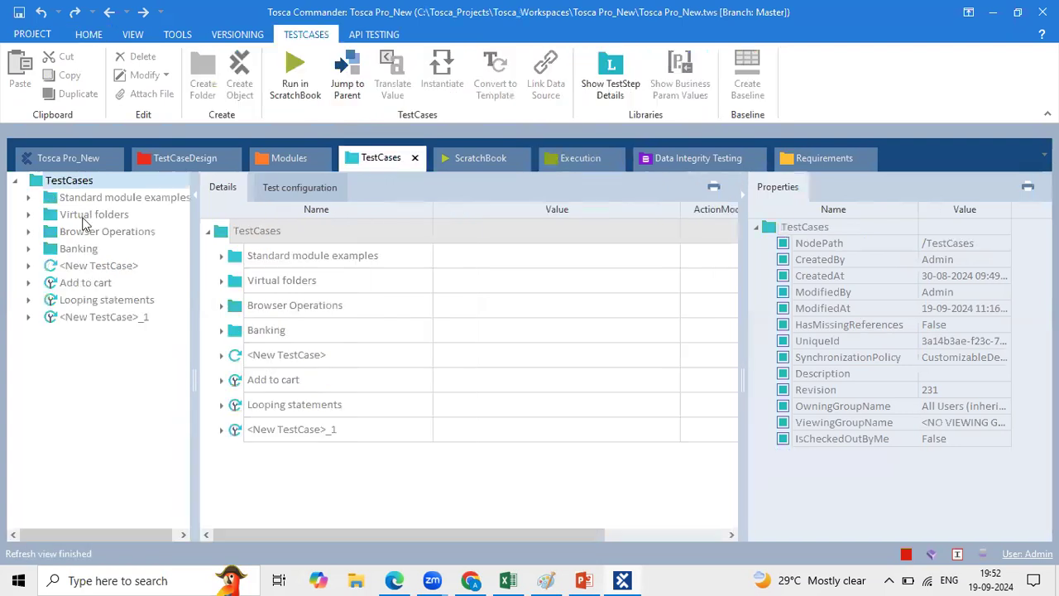
pyautogui.click(27, 232)
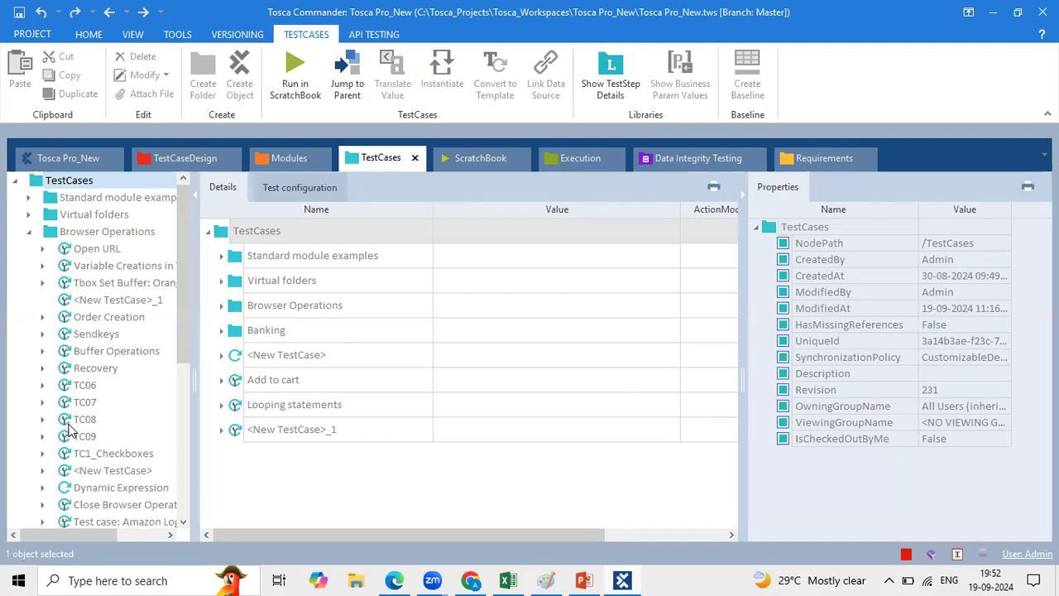
pyautogui.scroll(-5, 68, 430)
pyautogui.scroll(5, 54, 290)
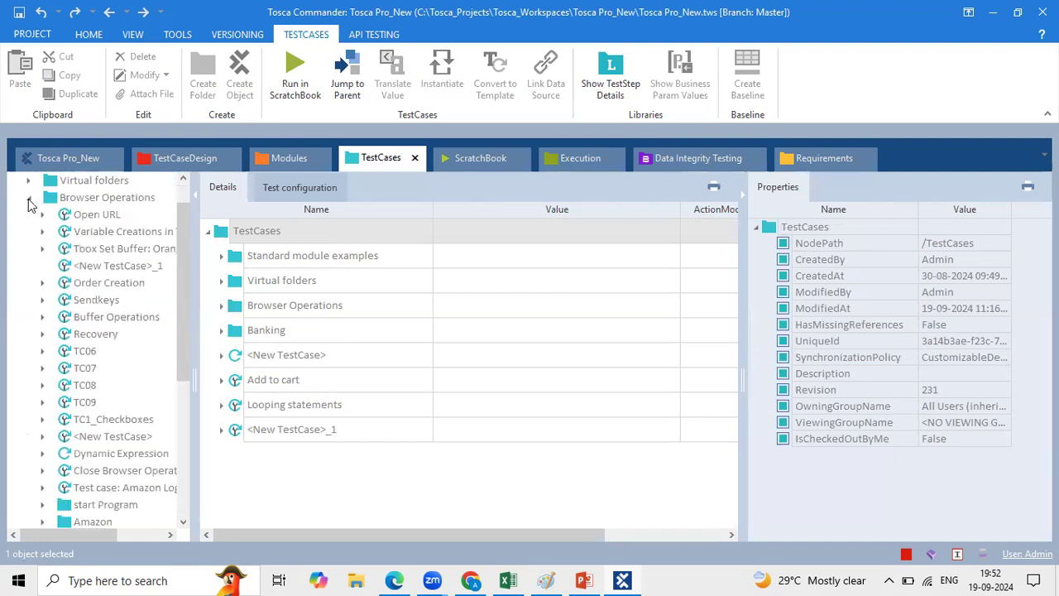
pyautogui.click(28, 200)
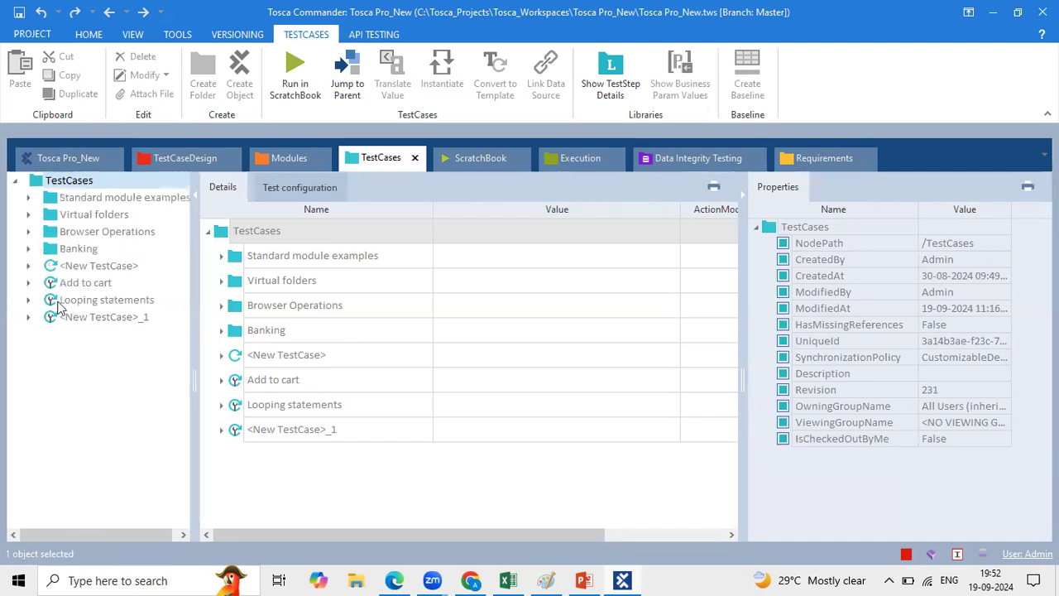
pyautogui.click(52, 300)
# Open TC1_Checkboxes in the Browser Operations folder, expand all its test steps, and narrow the columns to review their values.
pyautogui.click(26, 232)
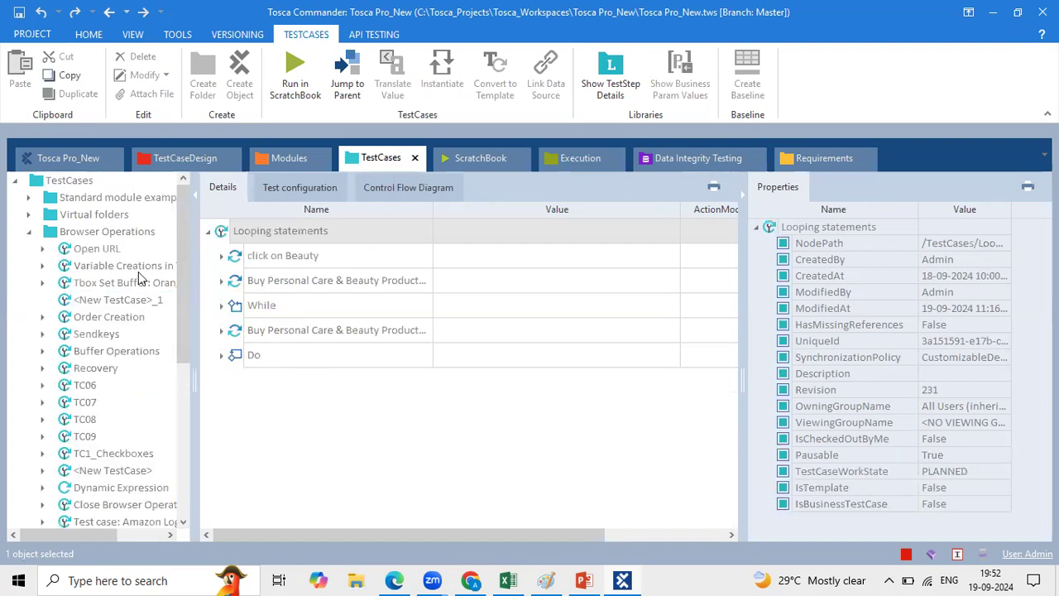
pyautogui.scroll(-2, 133, 436)
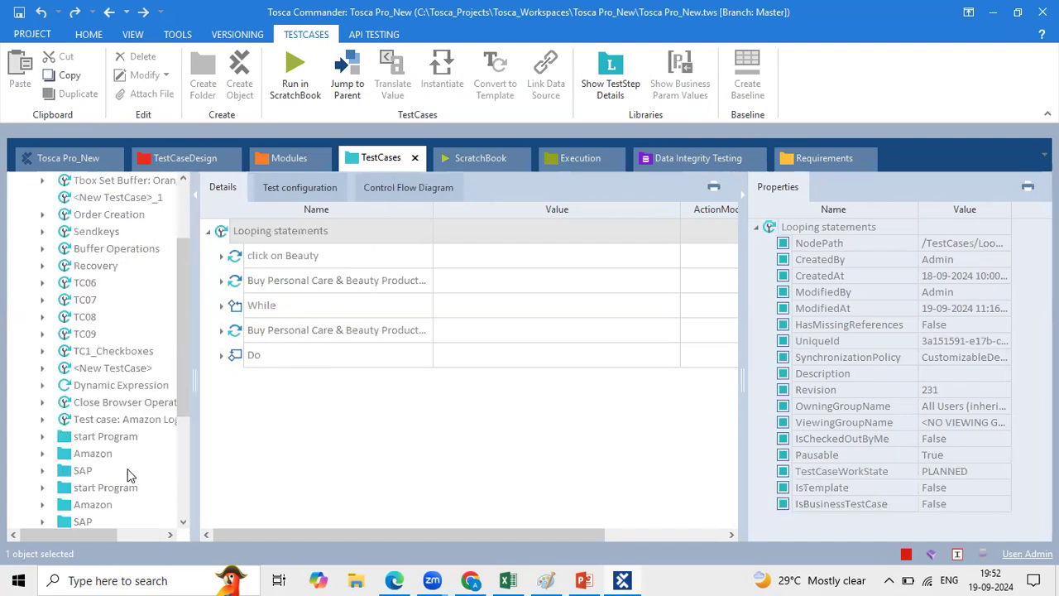
pyautogui.scroll(1, 116, 401)
pyautogui.click(126, 404)
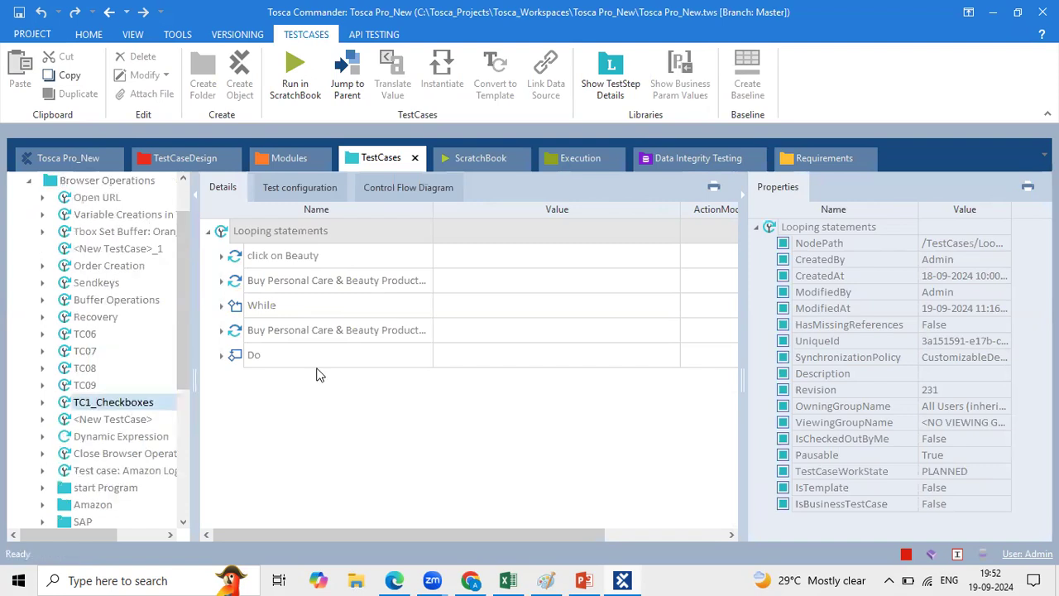
pyautogui.rightClick(249, 232)
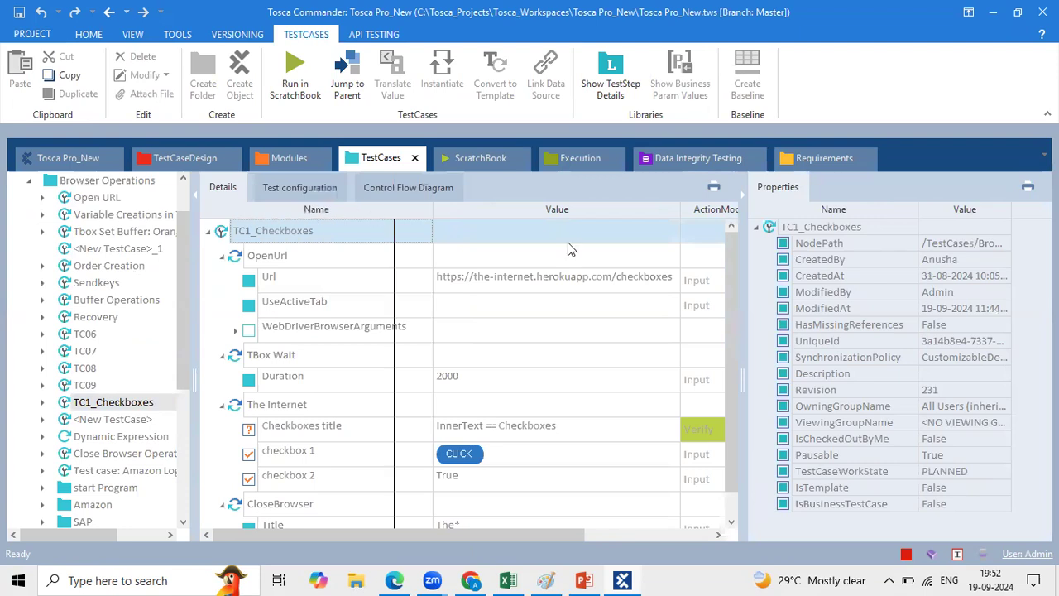
pyautogui.moveTo(615, 207); pyautogui.dragTo(574, 206)
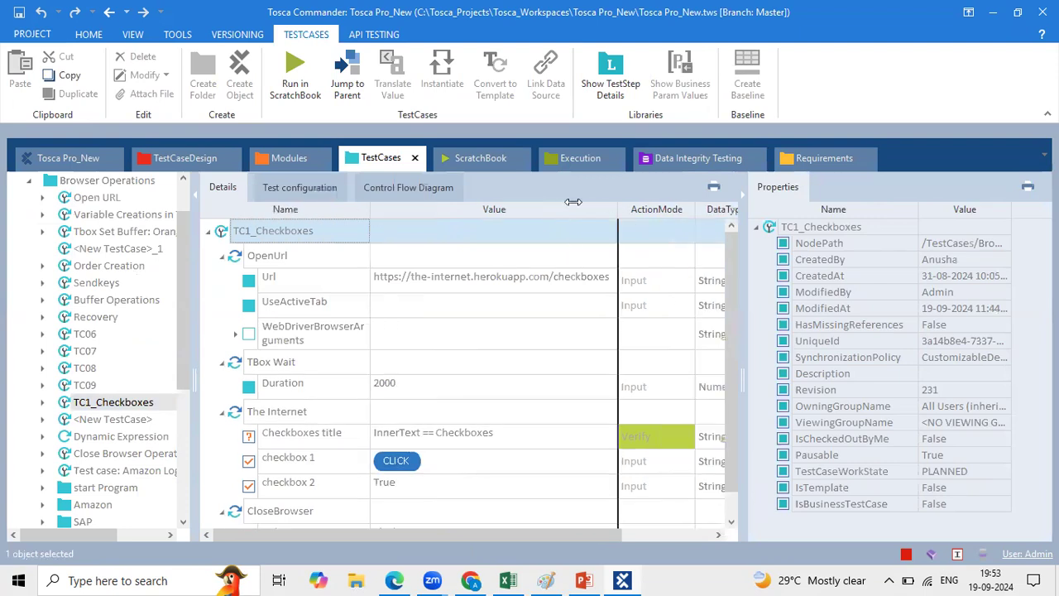
pyautogui.scroll(-1, 523, 420)
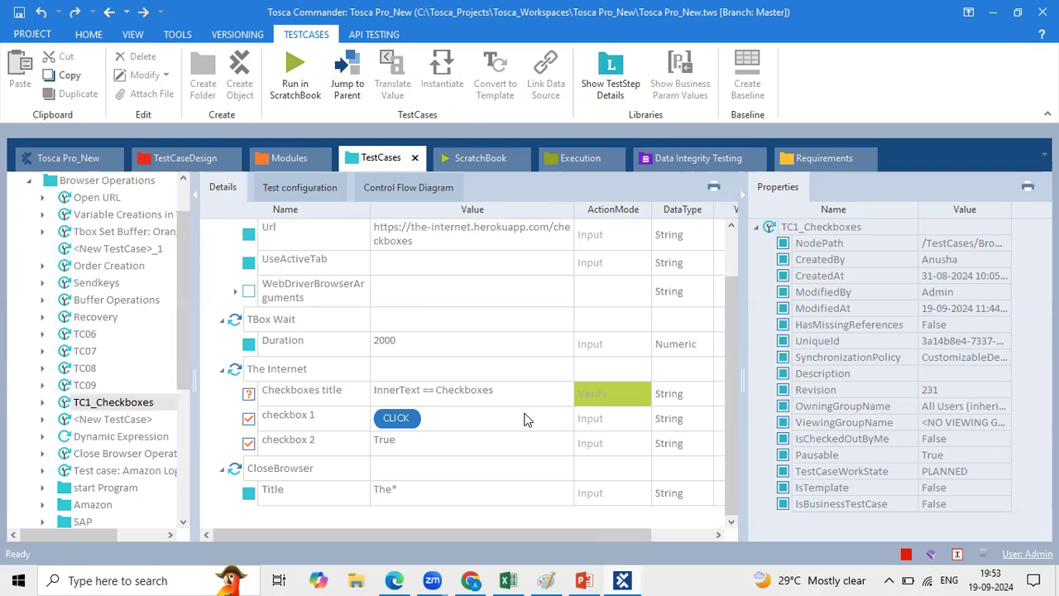
pyautogui.scroll(2, 385, 250)
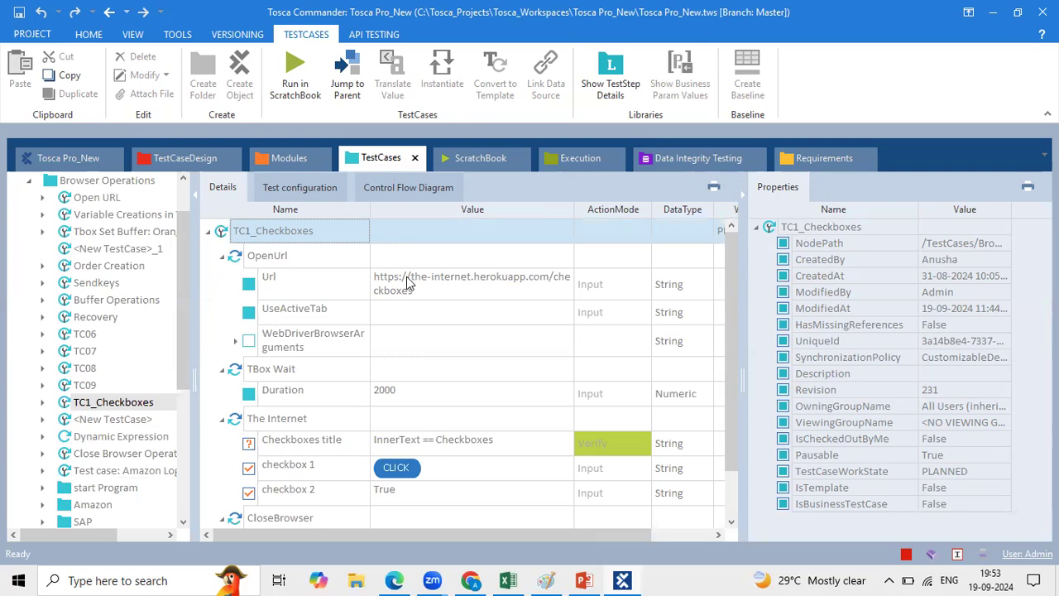
# Open the Create outbound delivery test case in the SAP folder and expand all its test steps in the details.
pyautogui.click(93, 285)
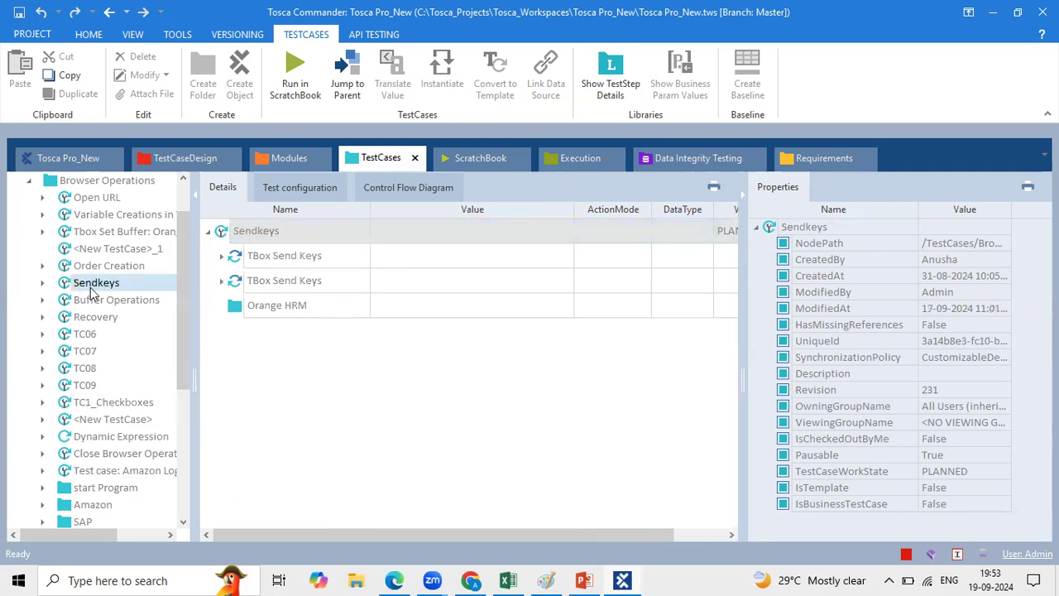
pyautogui.scroll(-4, 145, 474)
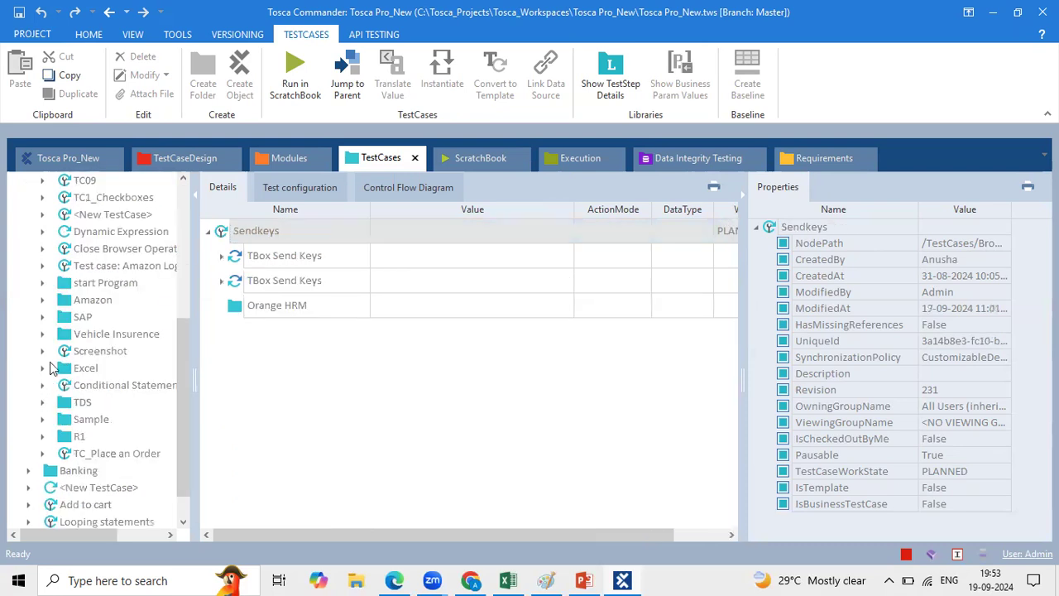
pyautogui.click(42, 317)
pyautogui.click(102, 368)
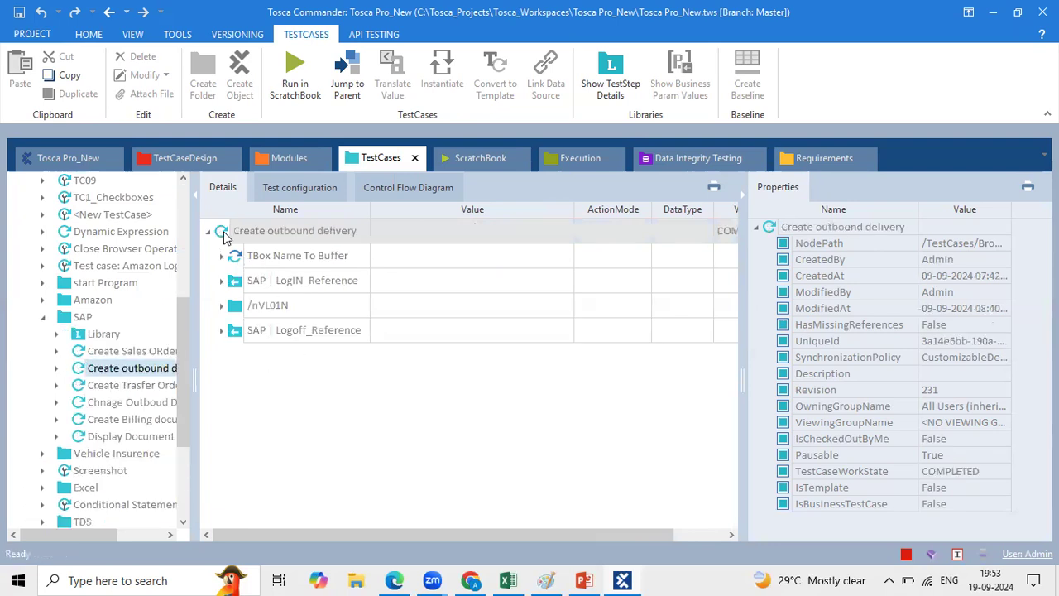
pyautogui.press('*')
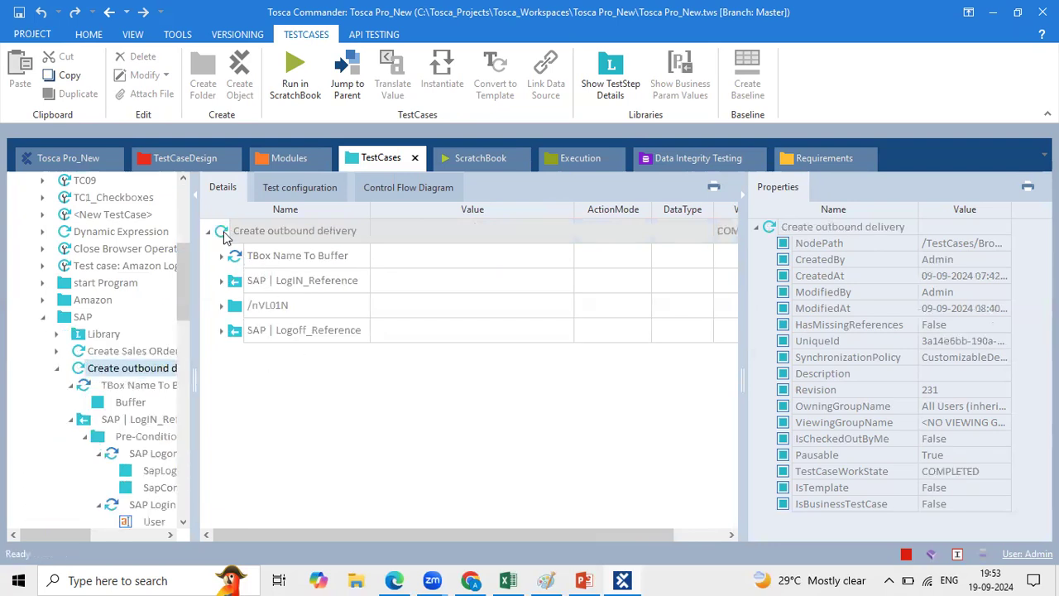
pyautogui.click(56, 369)
pyautogui.press('*')
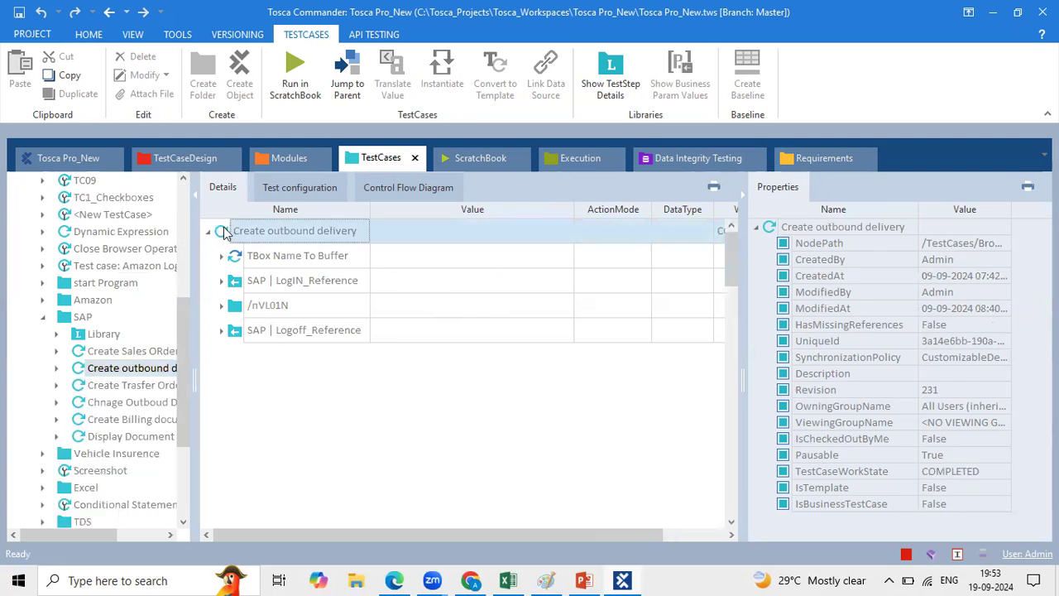
# Review the Create outbound delivery steps from login to logoff, widening the Value column and hiding the properties.
pyautogui.scroll(-1, 579, 364)
pyautogui.scroll(-7, 578, 364)
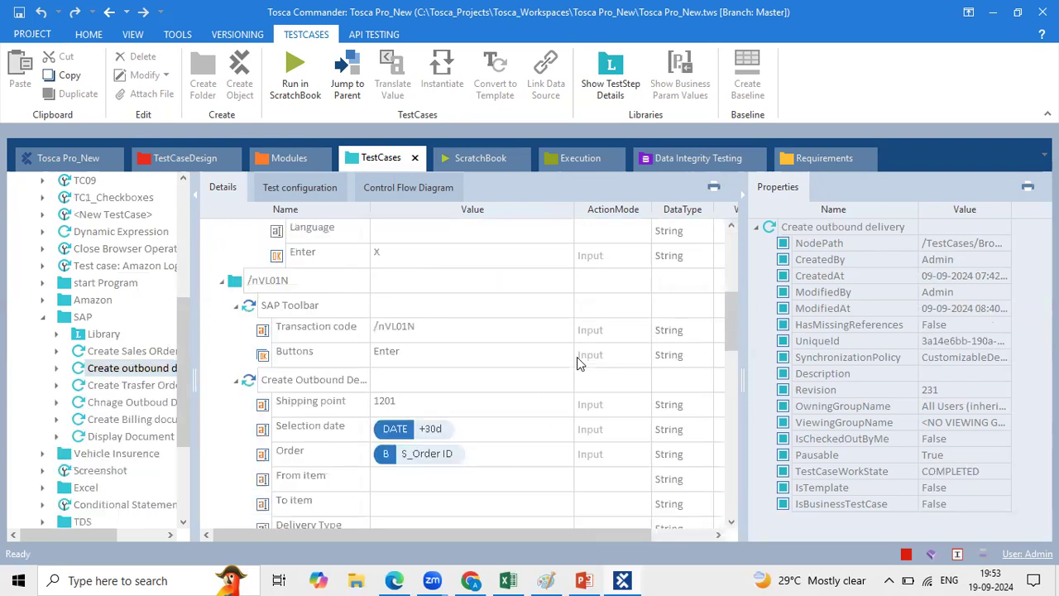
pyautogui.scroll(-3, 577, 357)
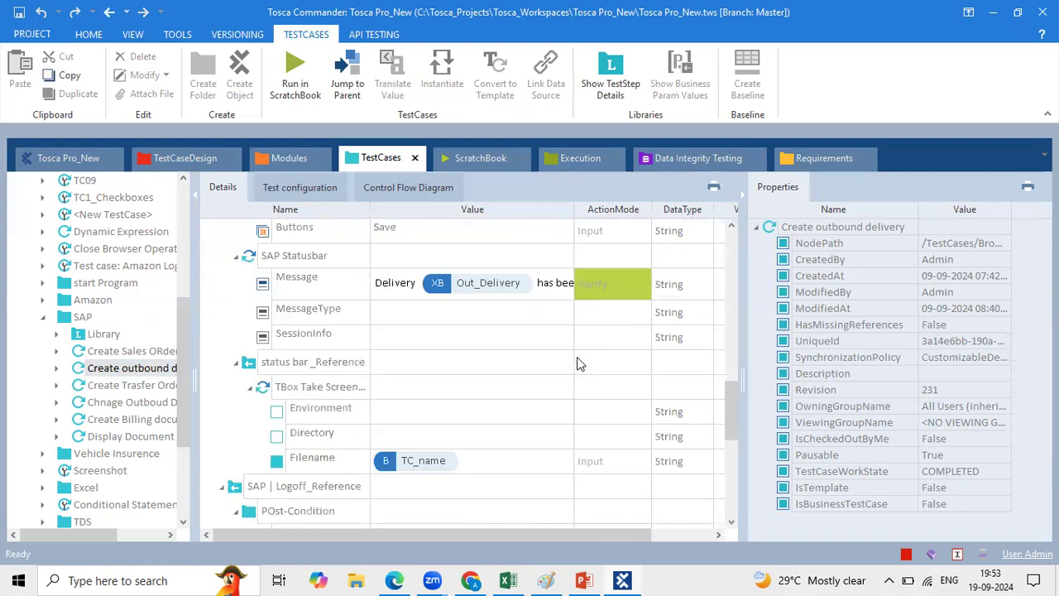
pyautogui.doubleClick(575, 209)
pyautogui.scroll(-2, 578, 294)
pyautogui.scroll(-3, 578, 295)
pyautogui.scroll(12, 579, 295)
pyautogui.scroll(5, 579, 295)
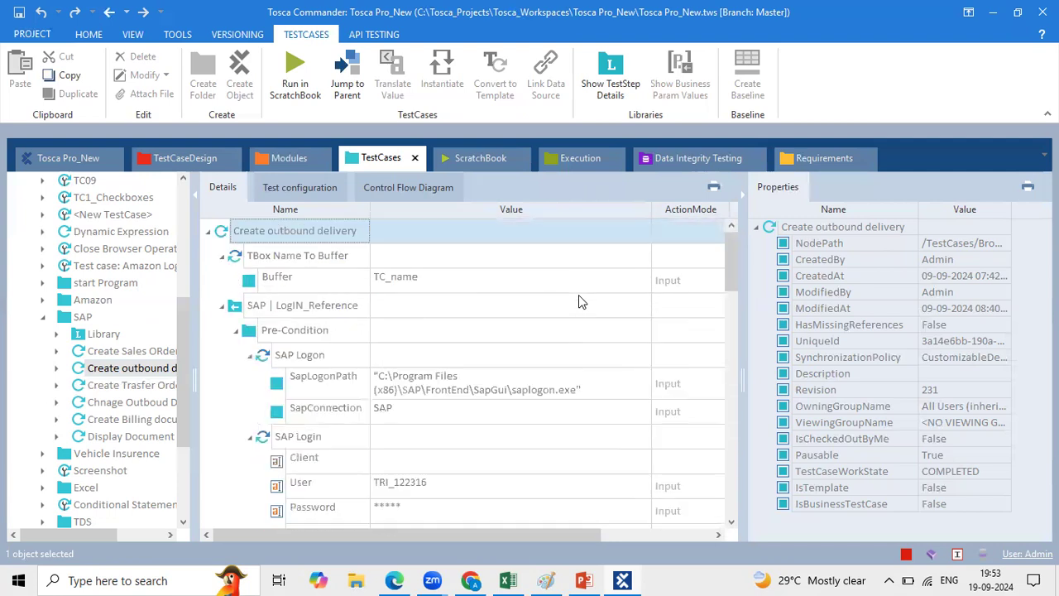
pyautogui.click(741, 192)
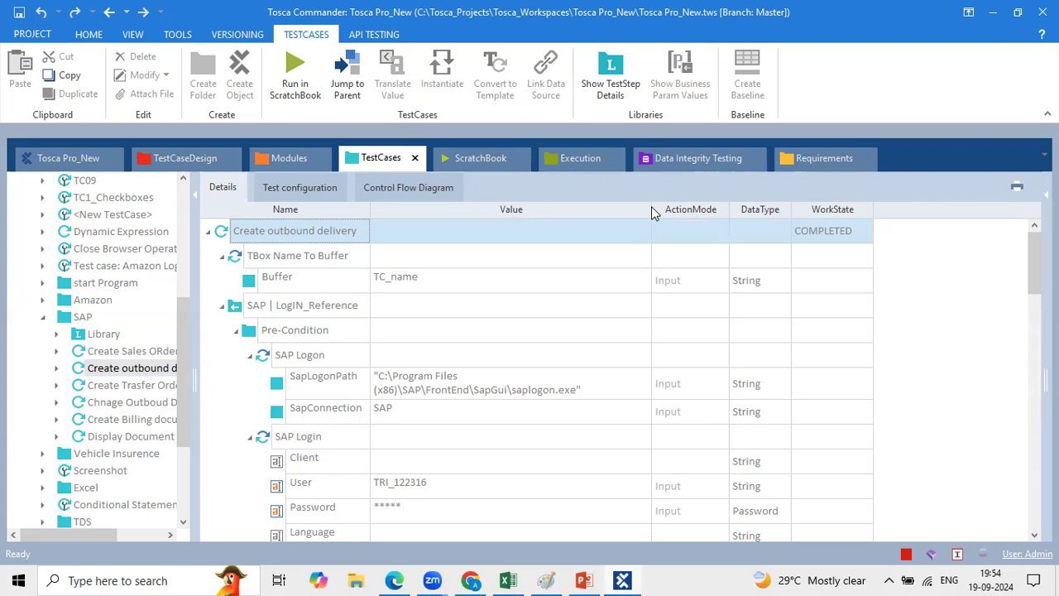
# Expand Standard modules in the Modules section and check the Tosca Pro_New project root before returning to the modules.
pyautogui.click(274, 147)
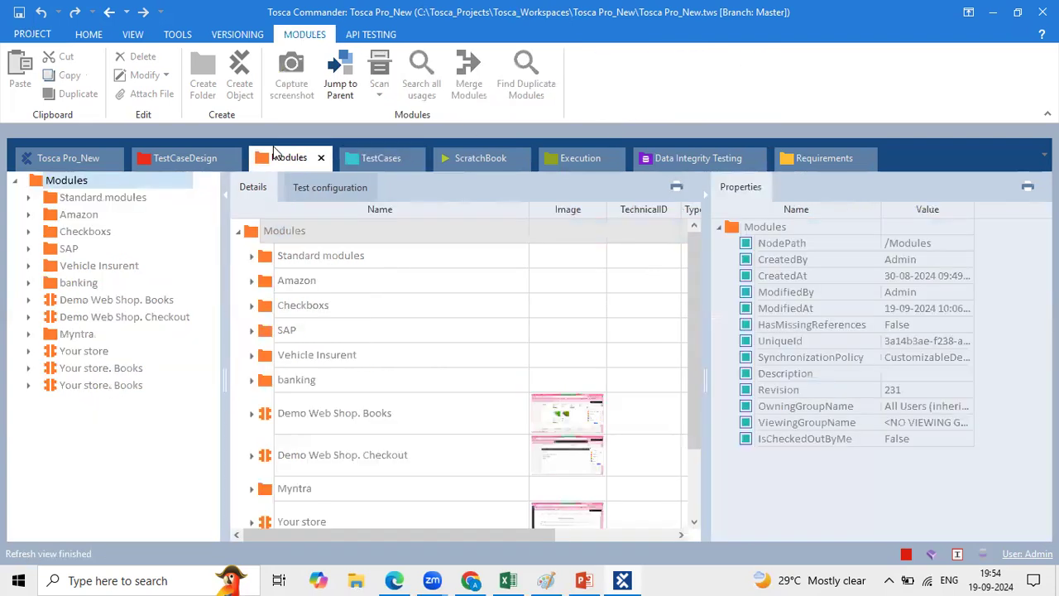
pyautogui.click(28, 197)
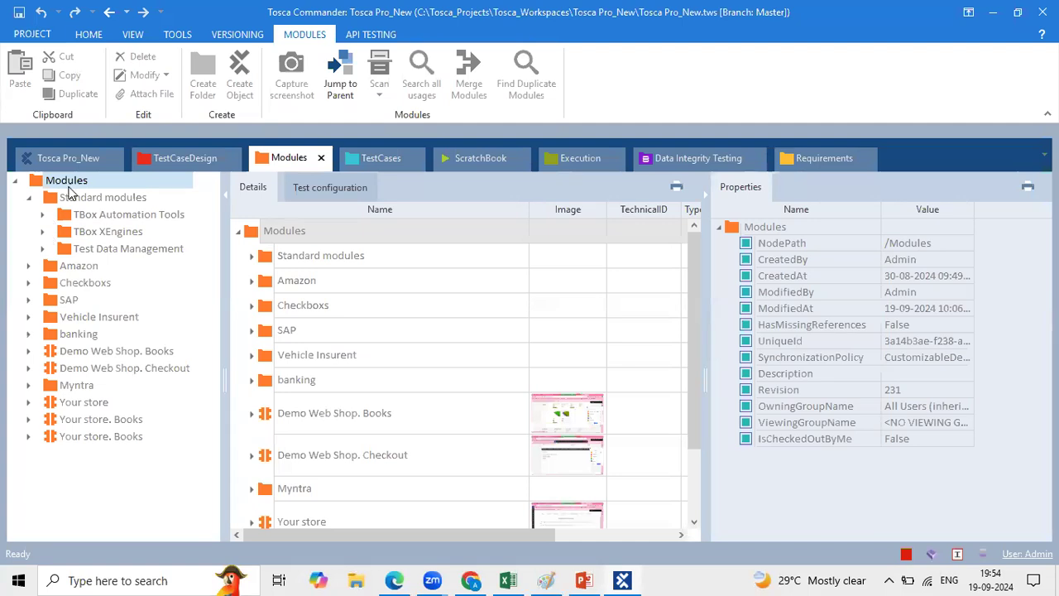
pyautogui.click(63, 159)
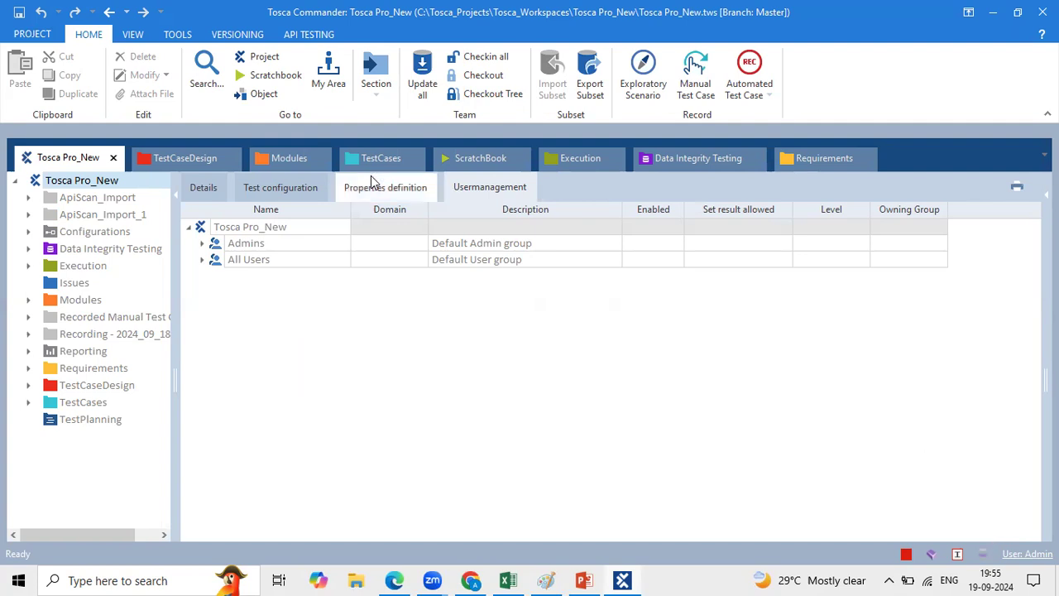
pyautogui.click(281, 155)
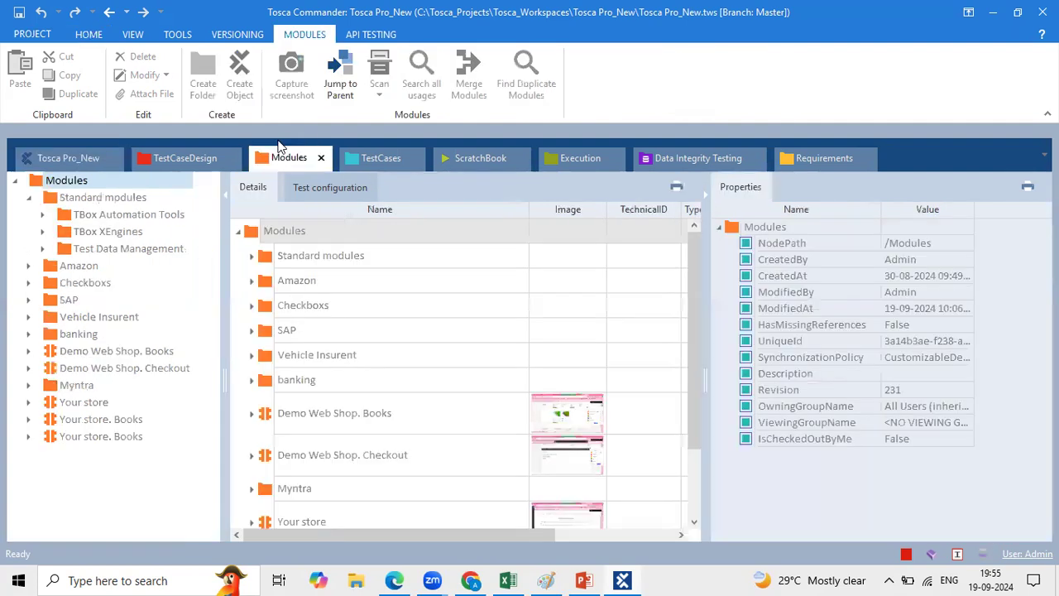
# Examine the contents of the TBox Automation Tools folder and the Database folder under TBox XEngines.
pyautogui.click(137, 197)
pyautogui.click(134, 216)
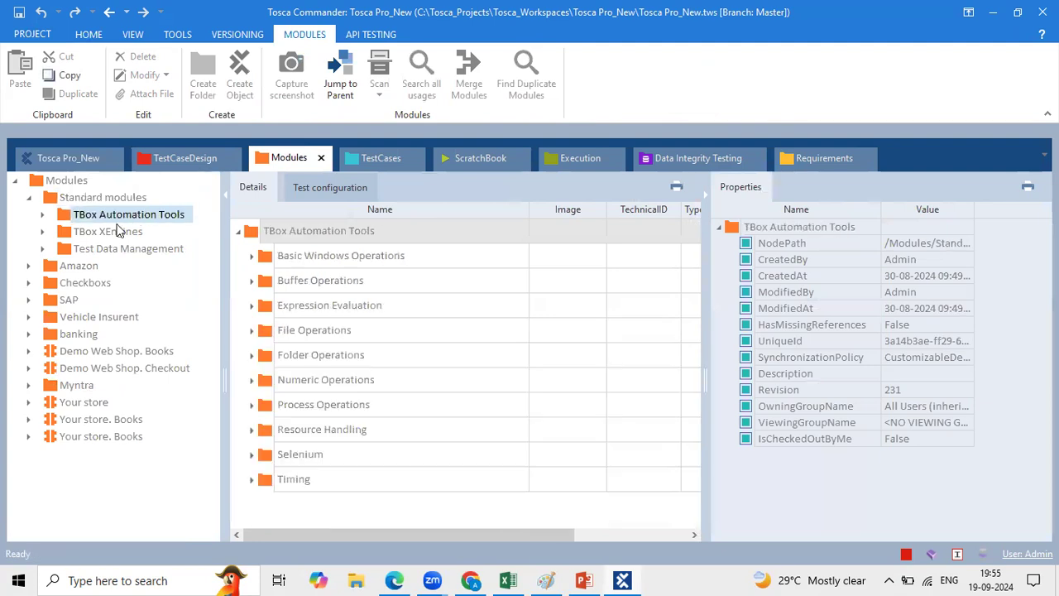
pyautogui.click(41, 232)
pyautogui.click(114, 284)
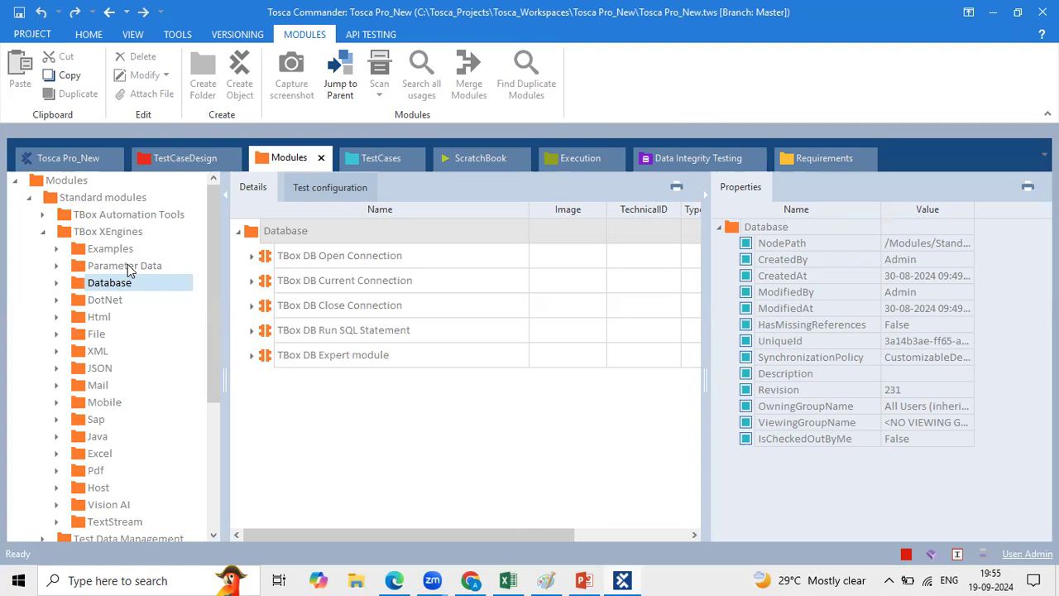
pyautogui.click(43, 233)
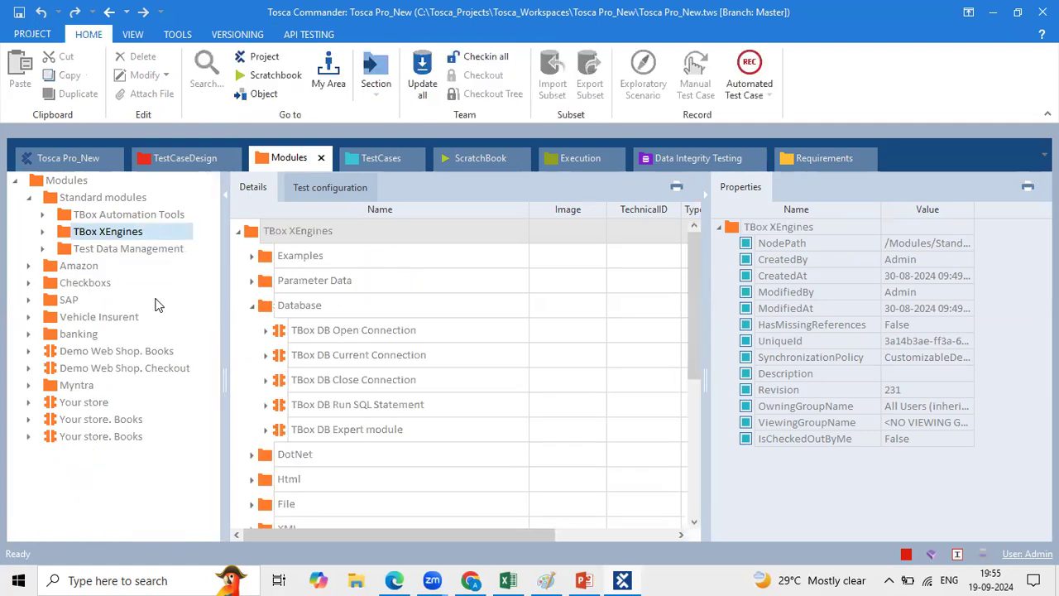
# Inspect the Demo Web Shop. Books module and the list of engine folders under TBox XEngines.
pyautogui.click(63, 355)
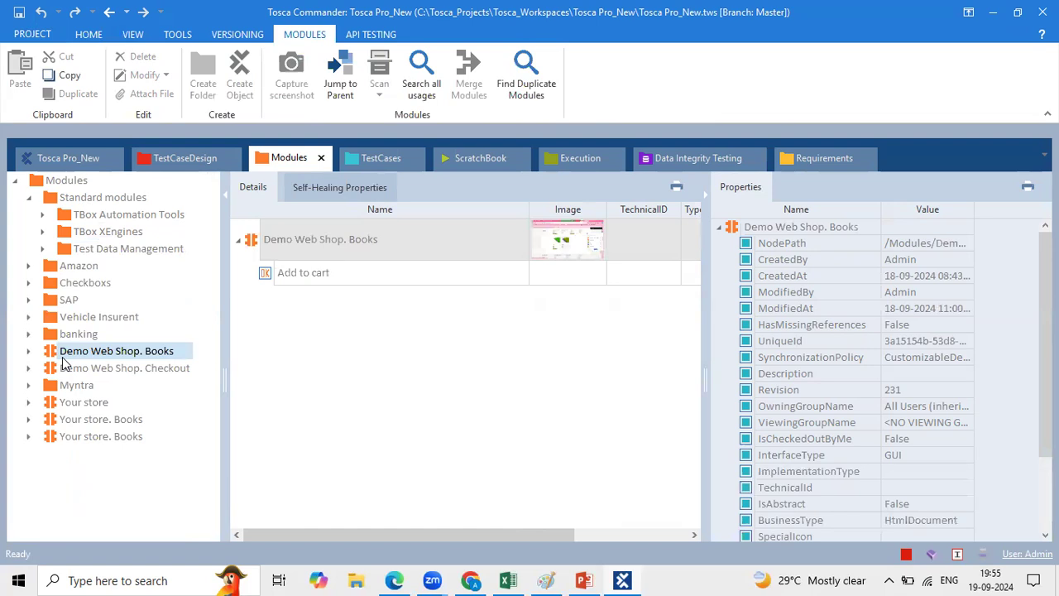
pyautogui.moveTo(53, 351); pyautogui.dragTo(139, 277)
pyautogui.click(42, 232)
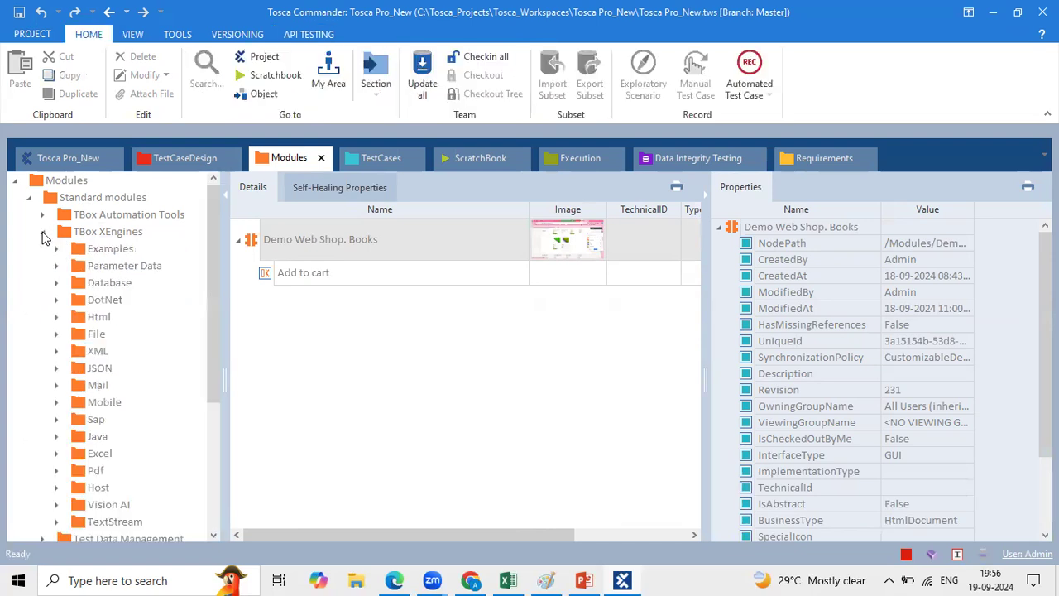
pyautogui.click(42, 232)
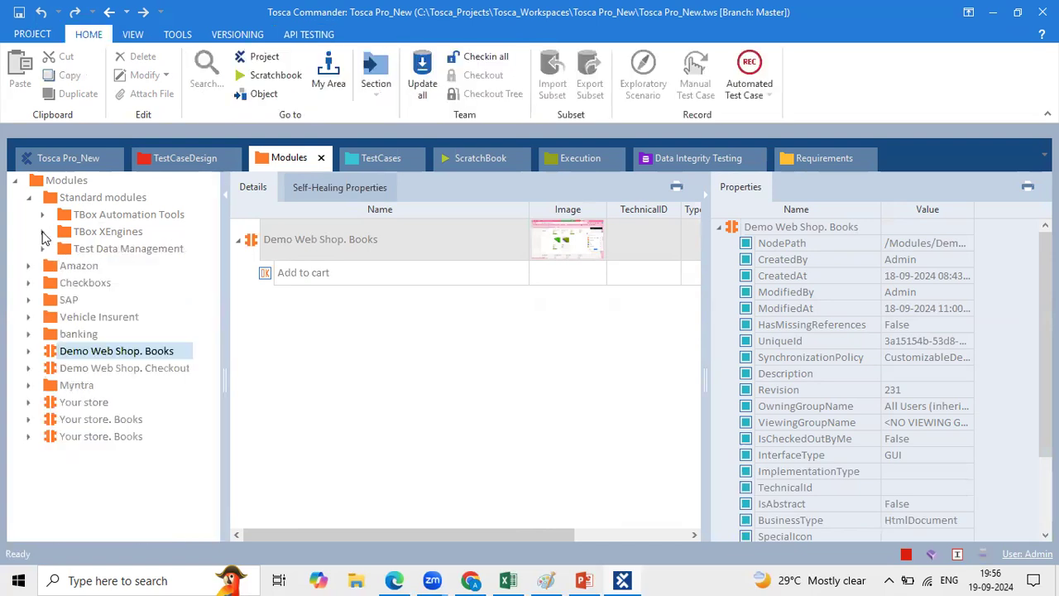
# Examine the Expression Evaluation and Buffer Operations folders under TBox Automation Tools, and show the Standard modules overview.
pyautogui.click(42, 214)
pyautogui.click(132, 265)
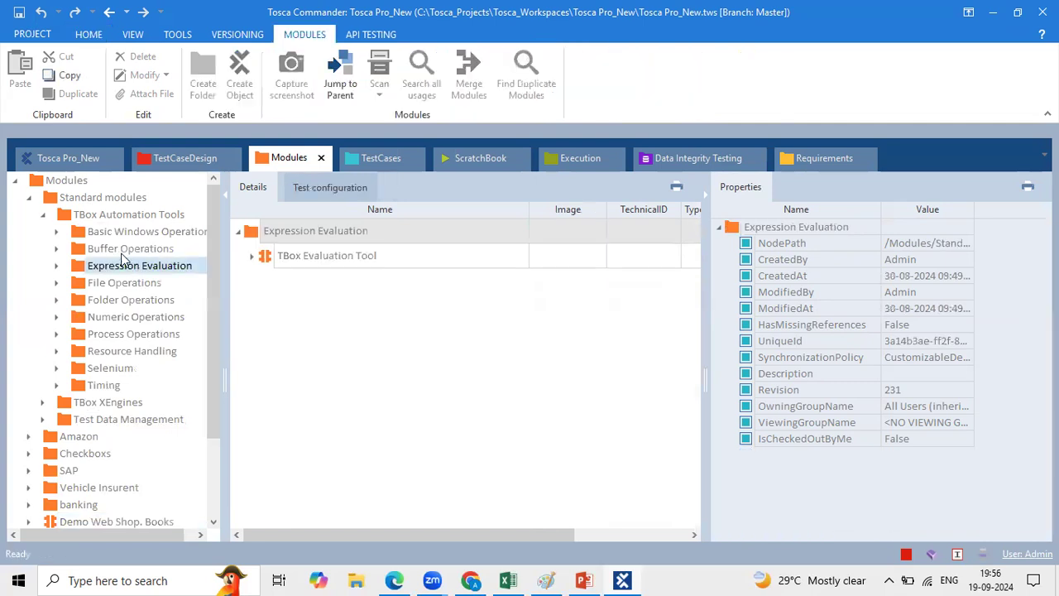
pyautogui.click(124, 249)
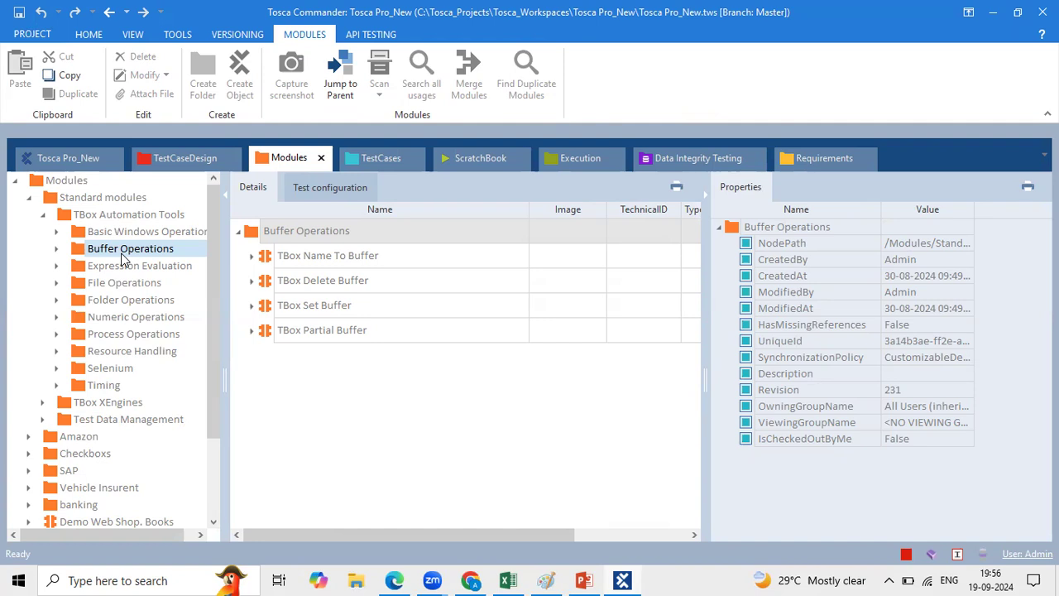
pyautogui.click(83, 204)
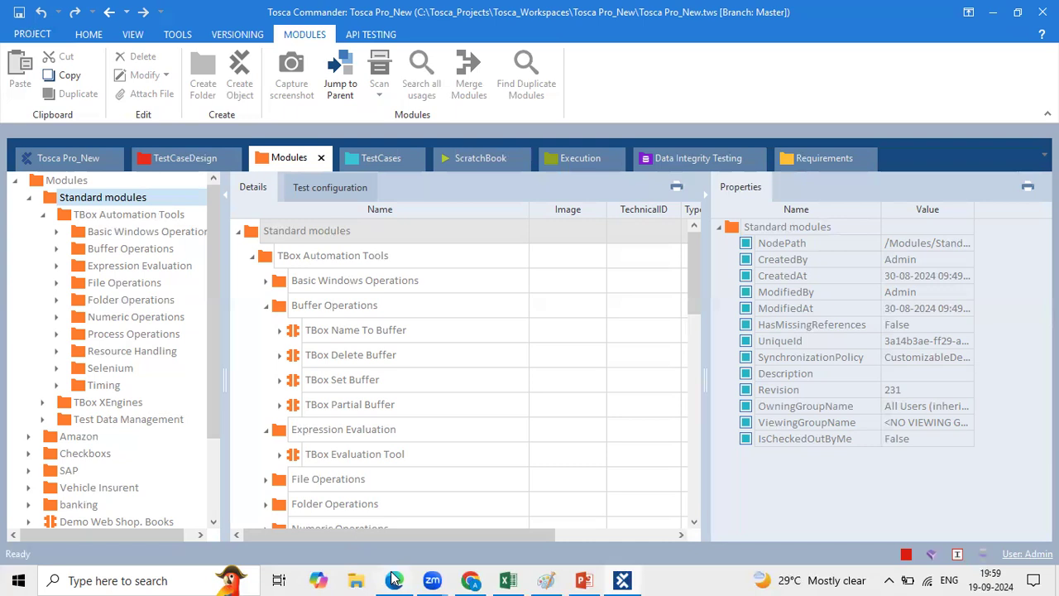
# Switch to Microsoft Edge and view the Tricentis Tosca Product Consultant certificate PDF.
pyautogui.moveTo(395, 580)
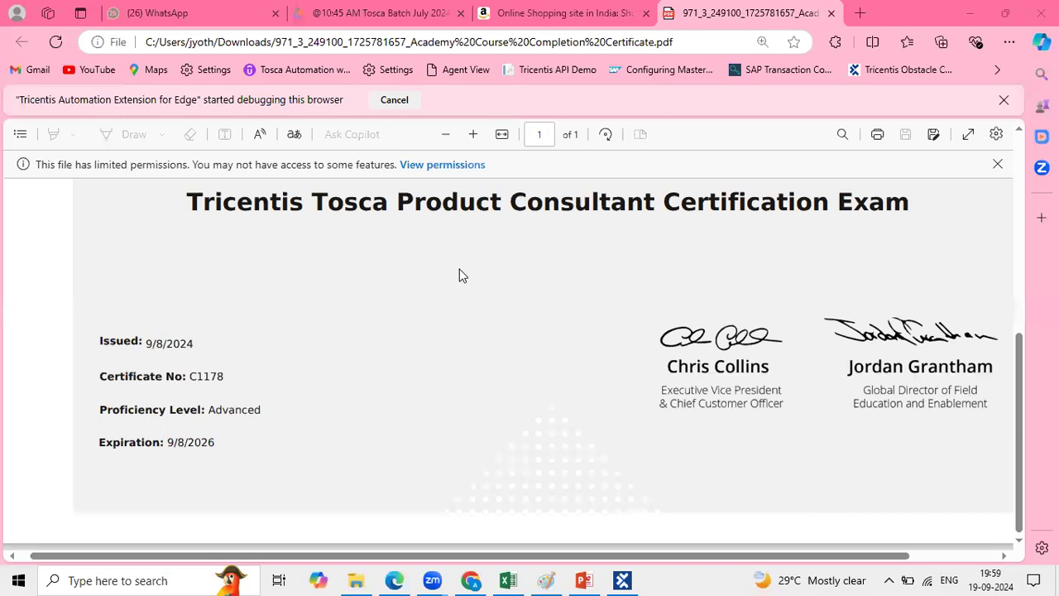
pyautogui.hscroll(-1, 460, 270)
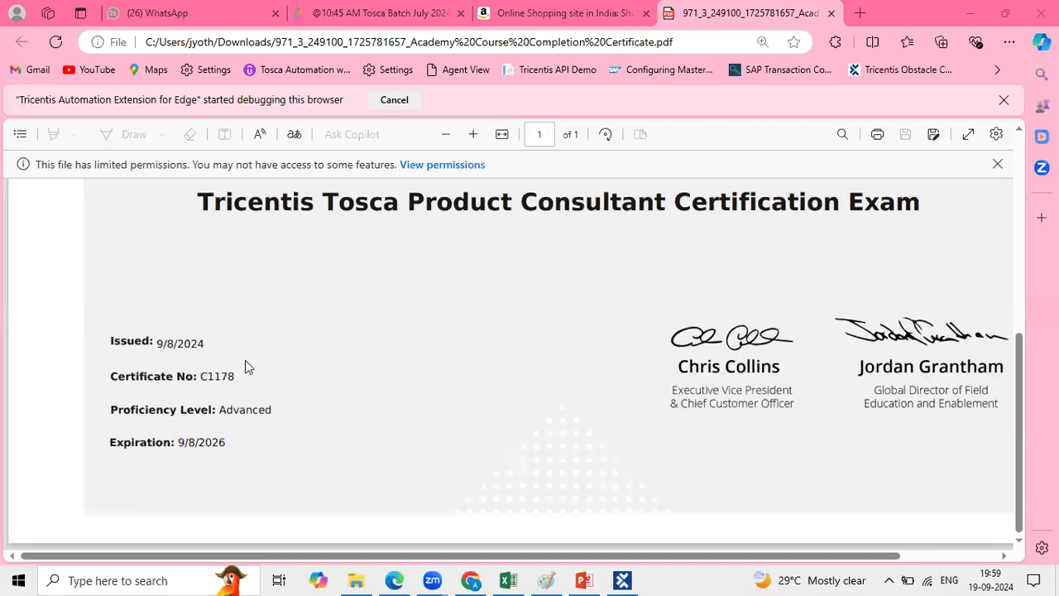